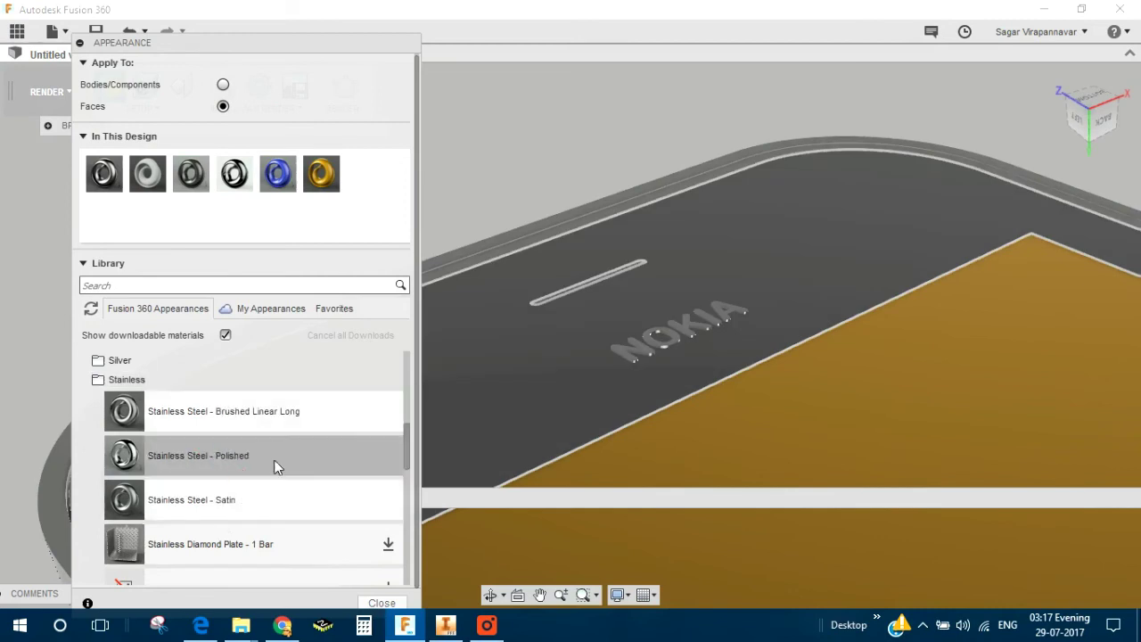
# Apply the Stainless Steel - Polished appearance to the NOKIA lettering faces above the phone's screen.
pyautogui.moveTo(214, 455); pyautogui.dragTo(638, 355)
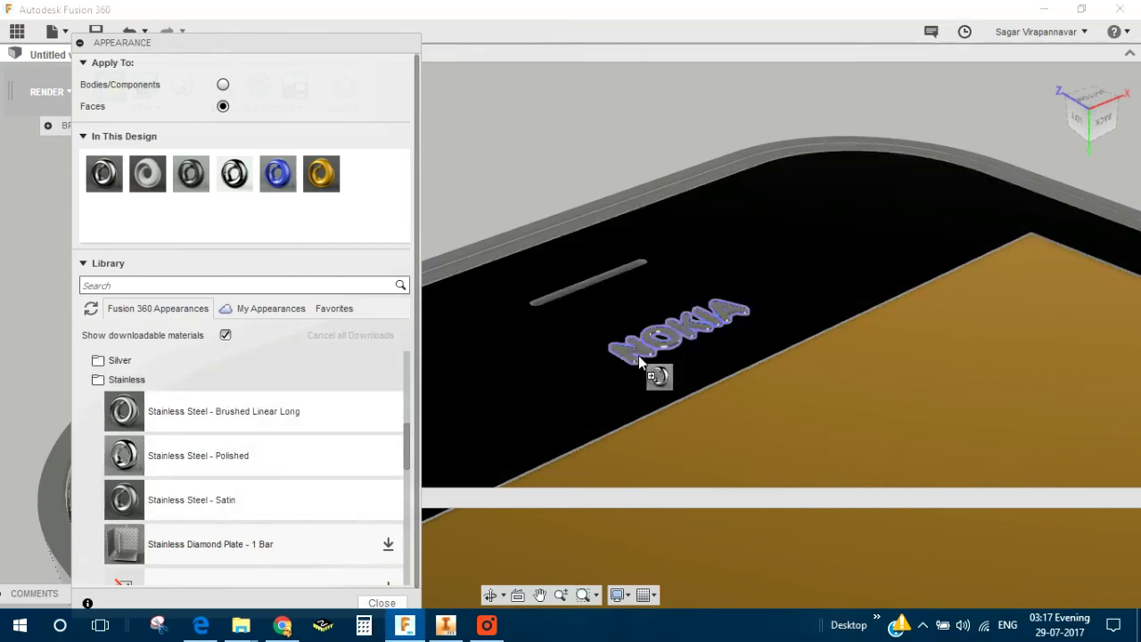
pyautogui.scroll(-5, 733, 336)
pyautogui.keyDown('shift'); pyautogui.moveTo(733, 336); pyautogui.dragTo(775, 176, button='middle'); pyautogui.keyUp('shift')
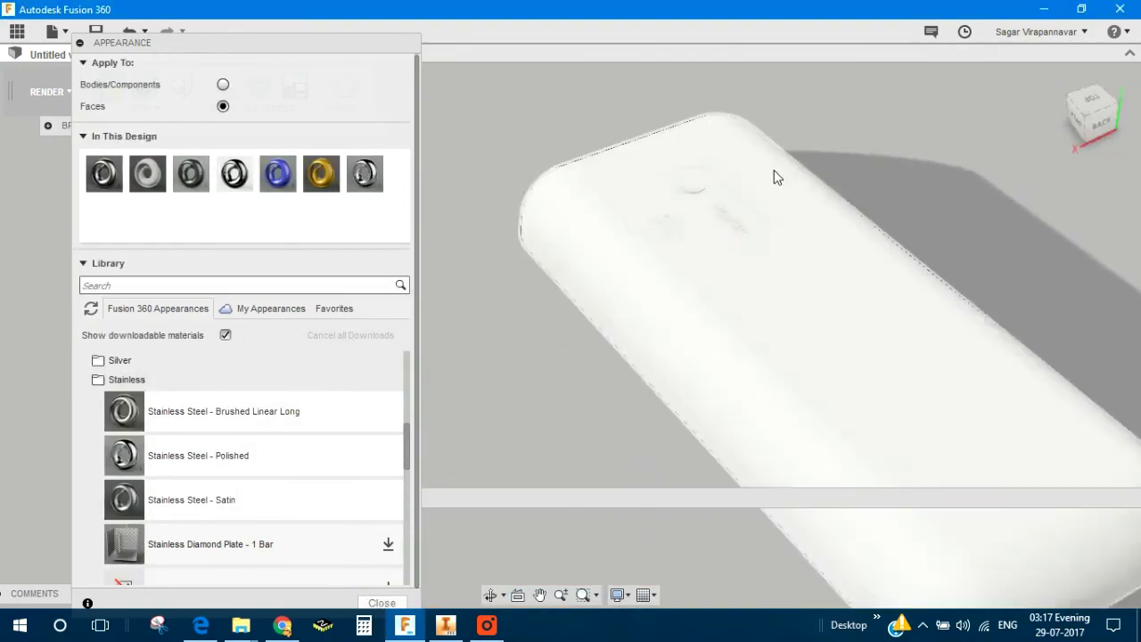
pyautogui.scroll(3, 739, 311)
pyautogui.scroll(5, 114, 401)
pyautogui.scroll(-5, 117, 419)
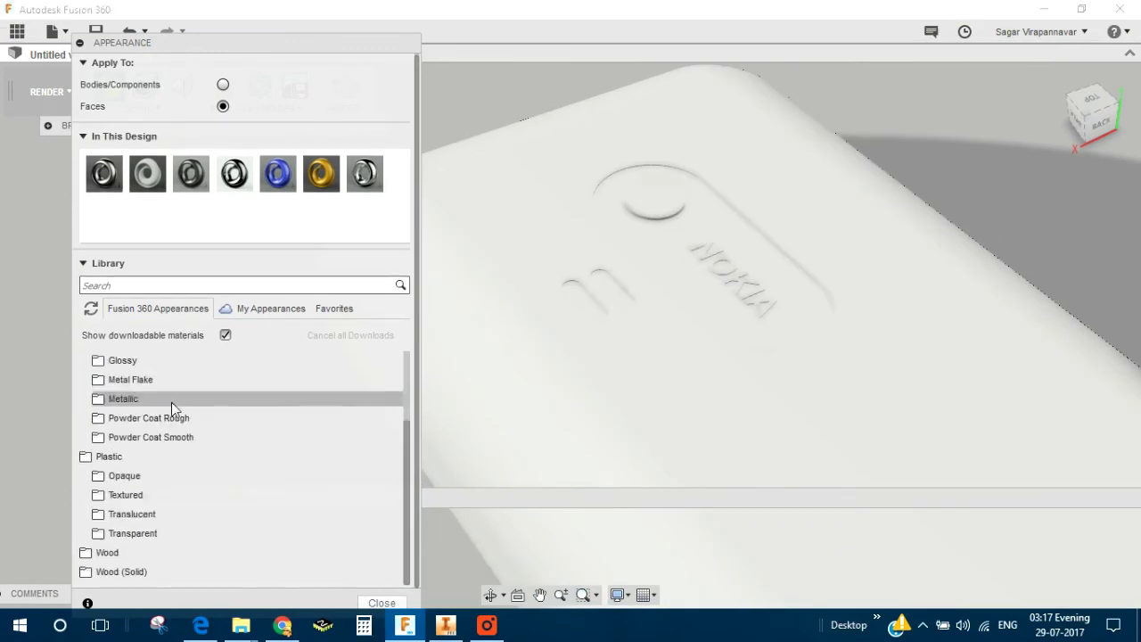
pyautogui.click(151, 364)
pyautogui.click(194, 364)
pyautogui.scroll(2, 195, 363)
pyautogui.click(169, 454)
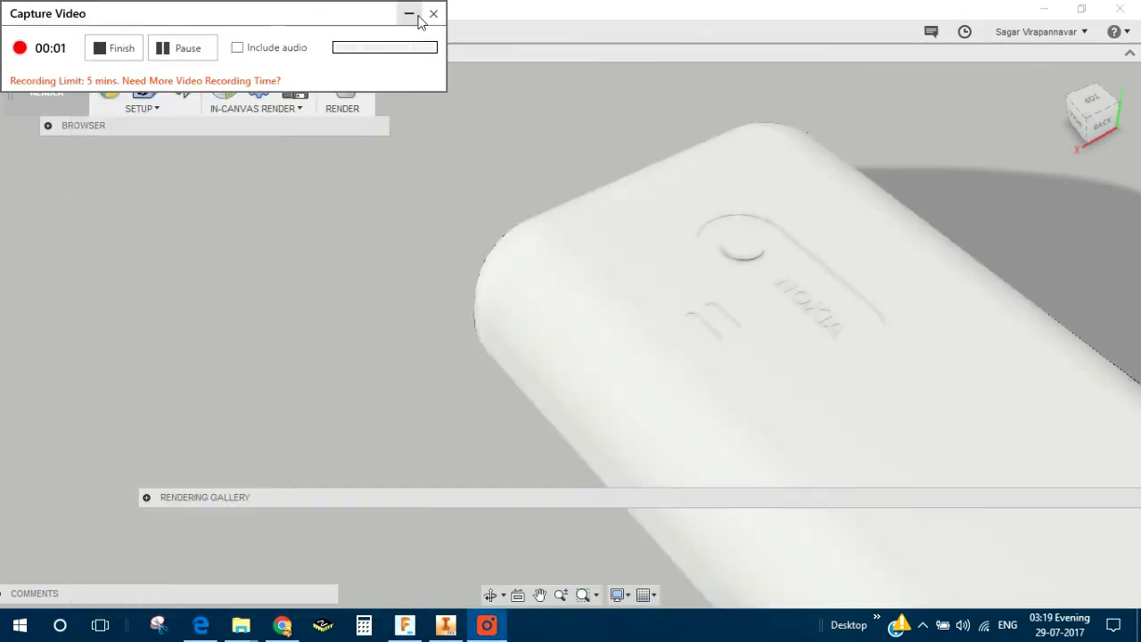
pyautogui.click(420, 21)
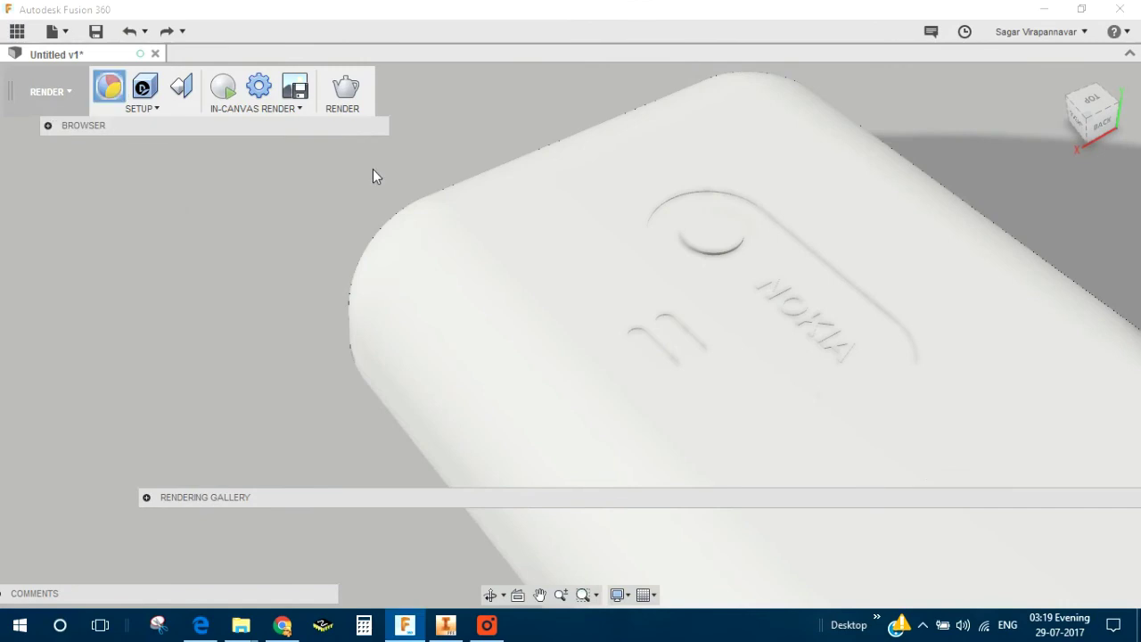
# Apply Plastic - Glossy (Black) to the recessed face around the camera and logo on the phone's back, using the Faces target.
pyautogui.press('a')
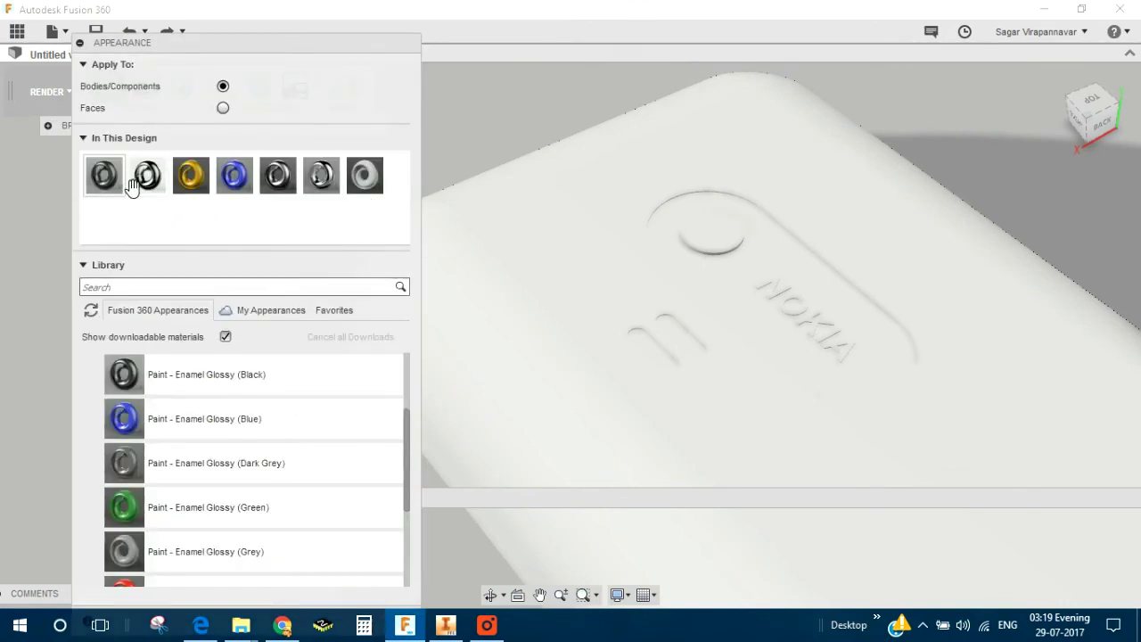
pyautogui.scroll(3, 188, 384)
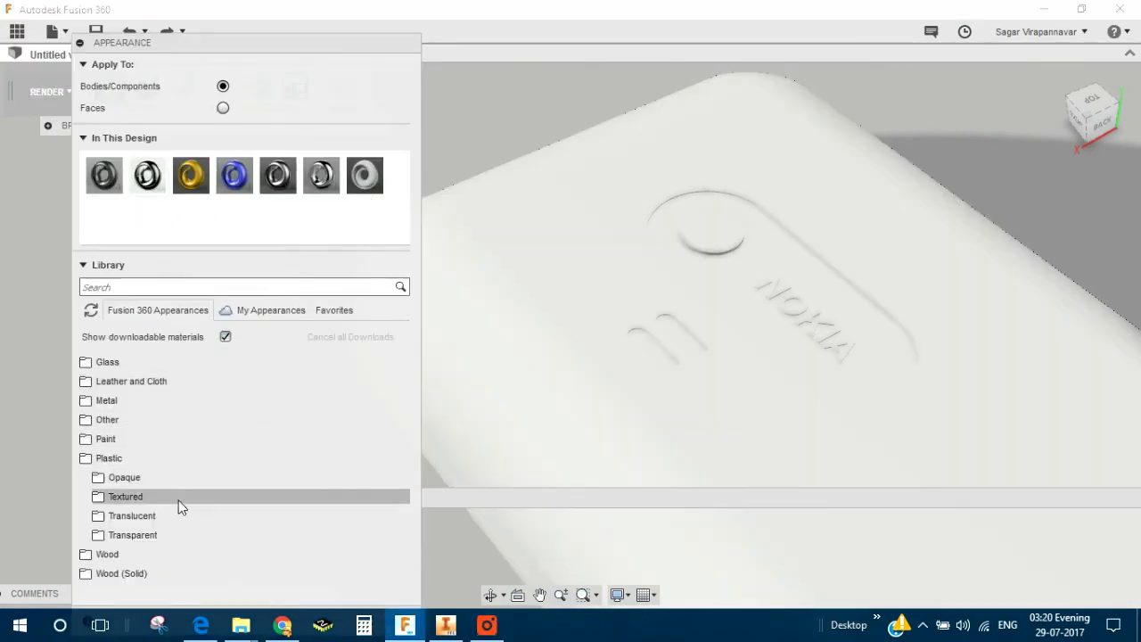
pyautogui.click(124, 476)
pyautogui.moveTo(124, 508); pyautogui.dragTo(706, 304)
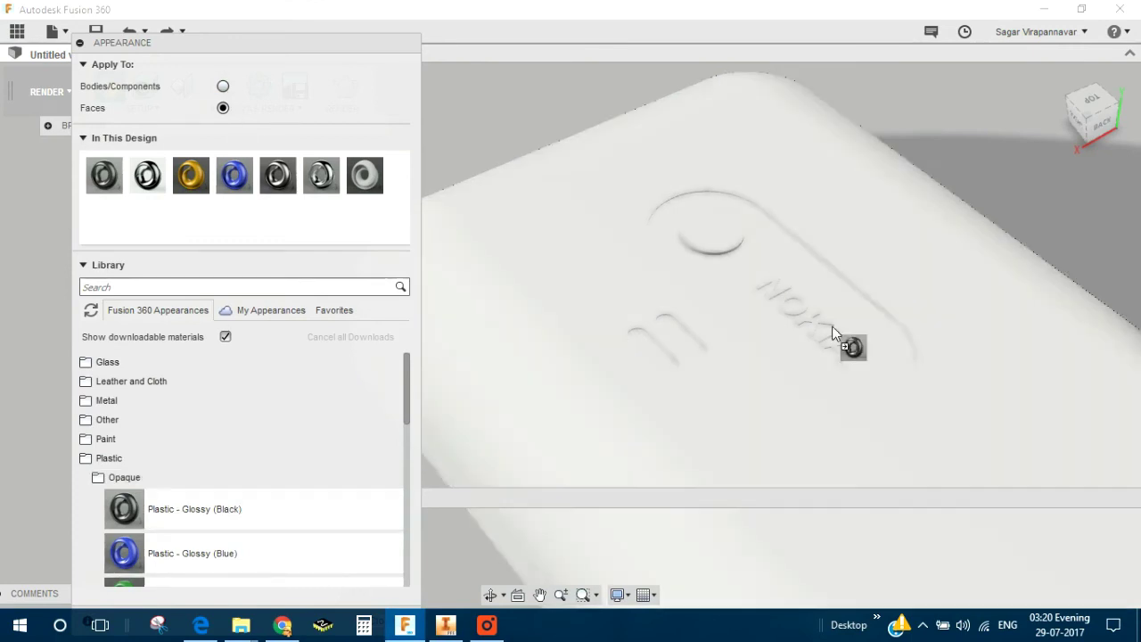
pyautogui.moveTo(840, 337); pyautogui.dragTo(846, 430)
pyautogui.scroll(-5, 667, 326)
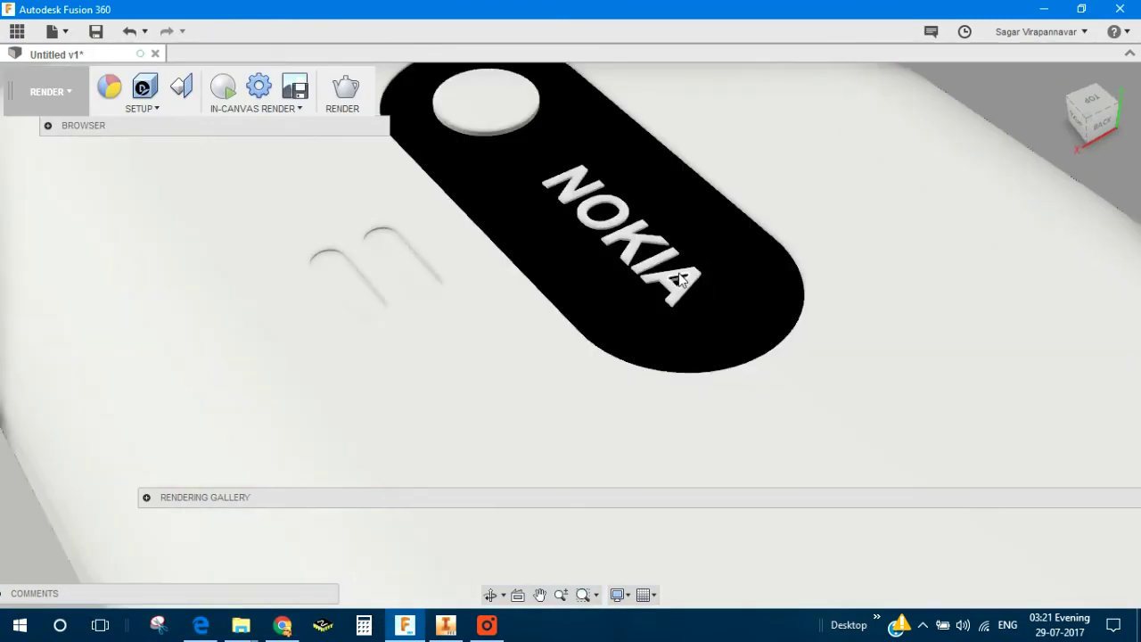
# Apply Paint - Metallic (Dark Grey) to the NOKIA lettering body inside the rear camera recess.
pyautogui.scroll(3, 664, 285)
pyautogui.click(626, 256)
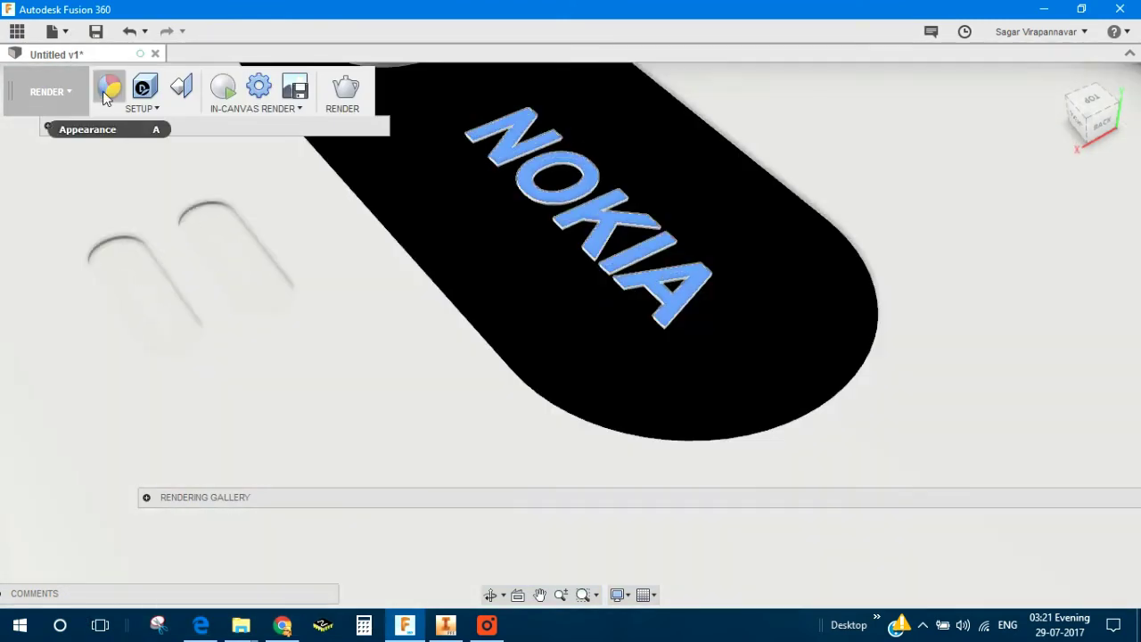
pyautogui.click(109, 87)
pyautogui.moveTo(255, 509)
pyautogui.mouseDown()
pyautogui.moveTo(611, 377)
pyautogui.moveTo(668, 287)
pyautogui.mouseUp()
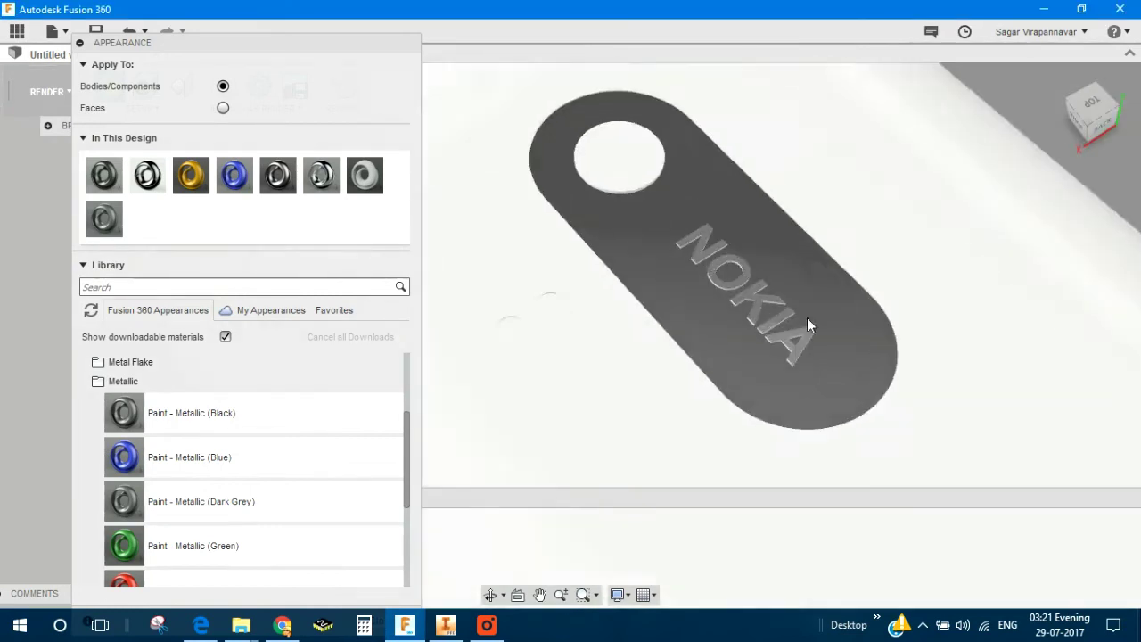
# Look through the Metal, Coatings and Other categories of the appearance library for a suitable finish.
pyautogui.scroll(2, 198, 419)
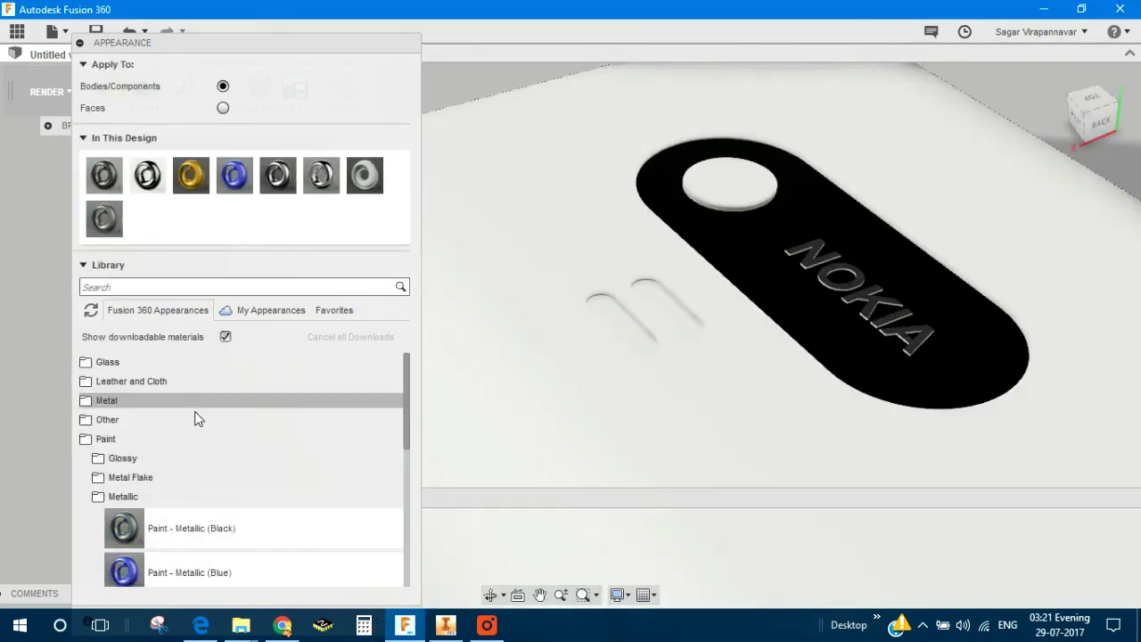
pyautogui.click(133, 403)
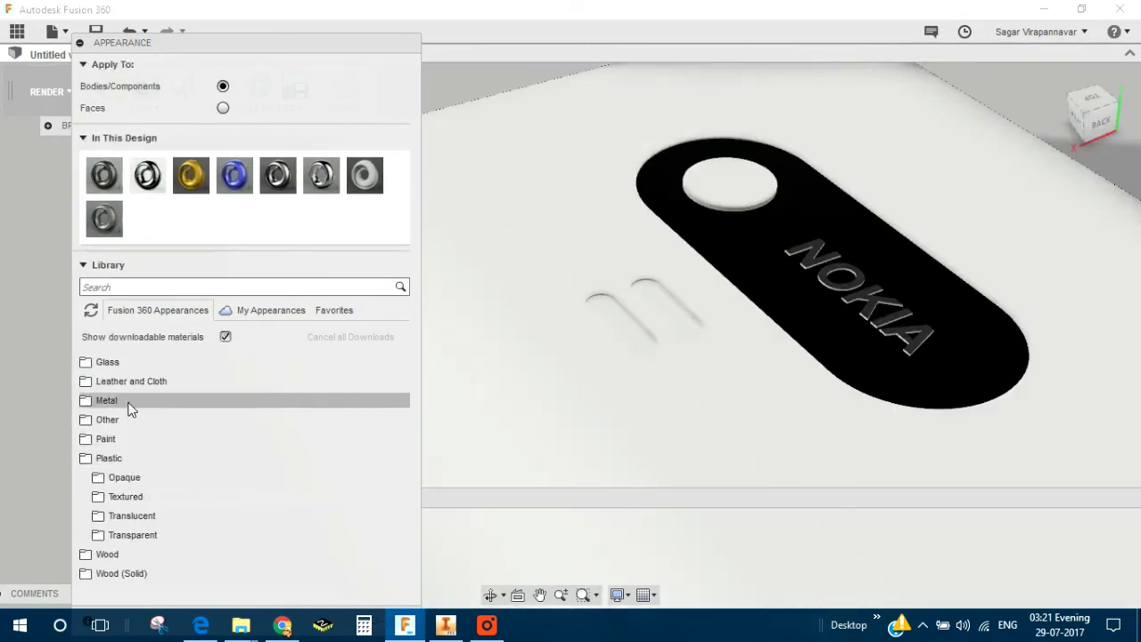
pyautogui.click(125, 497)
pyautogui.scroll(-3, 210, 464)
pyautogui.scroll(3, 211, 463)
pyautogui.moveTo(124, 470); pyautogui.dragTo(711, 285)
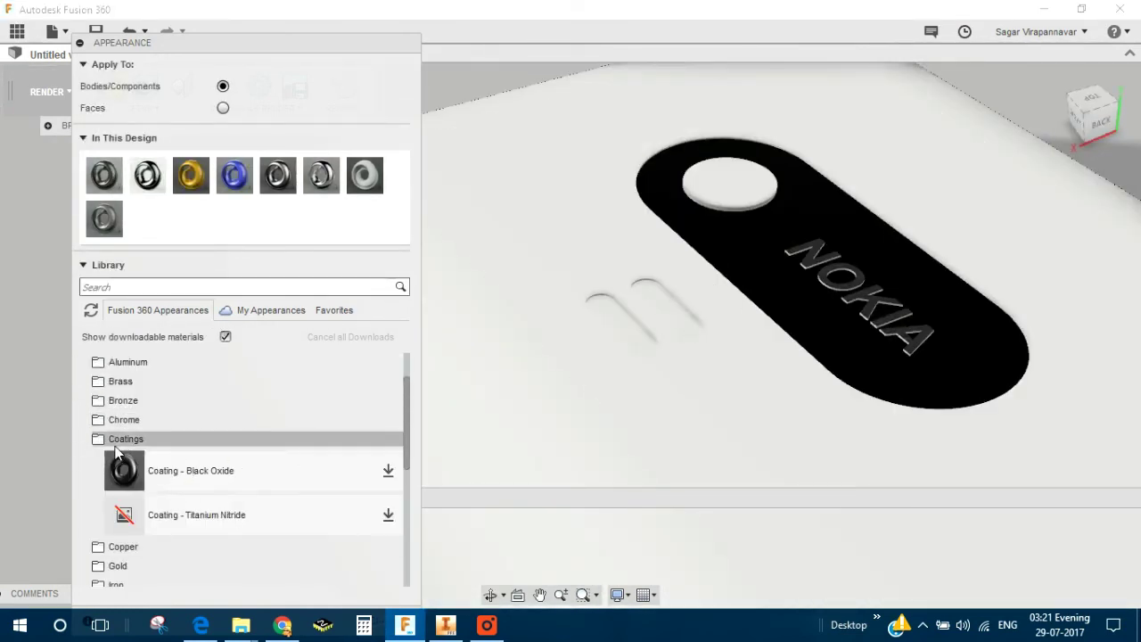
pyautogui.scroll(-4, 156, 478)
pyautogui.click(160, 496)
pyautogui.scroll(-3, 214, 491)
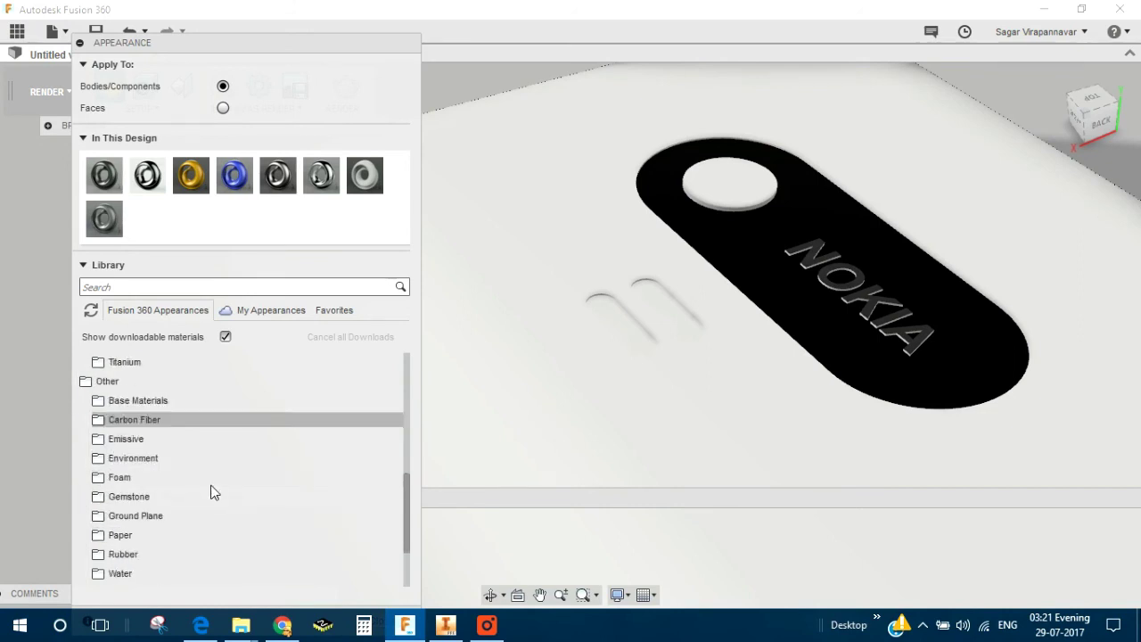
pyautogui.scroll(-3, 205, 481)
# Apply a black appearance to the two speaker slot faces beside the rear camera recess, using the Faces target.
pyautogui.click(193, 457)
pyautogui.moveTo(174, 490); pyautogui.dragTo(683, 330)
pyautogui.moveTo(339, 484); pyautogui.dragTo(626, 330)
pyautogui.scroll(-3, 626, 330)
# Apply a glass appearance from the Color Density category to the round camera lens face on the phone's back.
pyautogui.click(228, 458)
pyautogui.scroll(5, 182, 450)
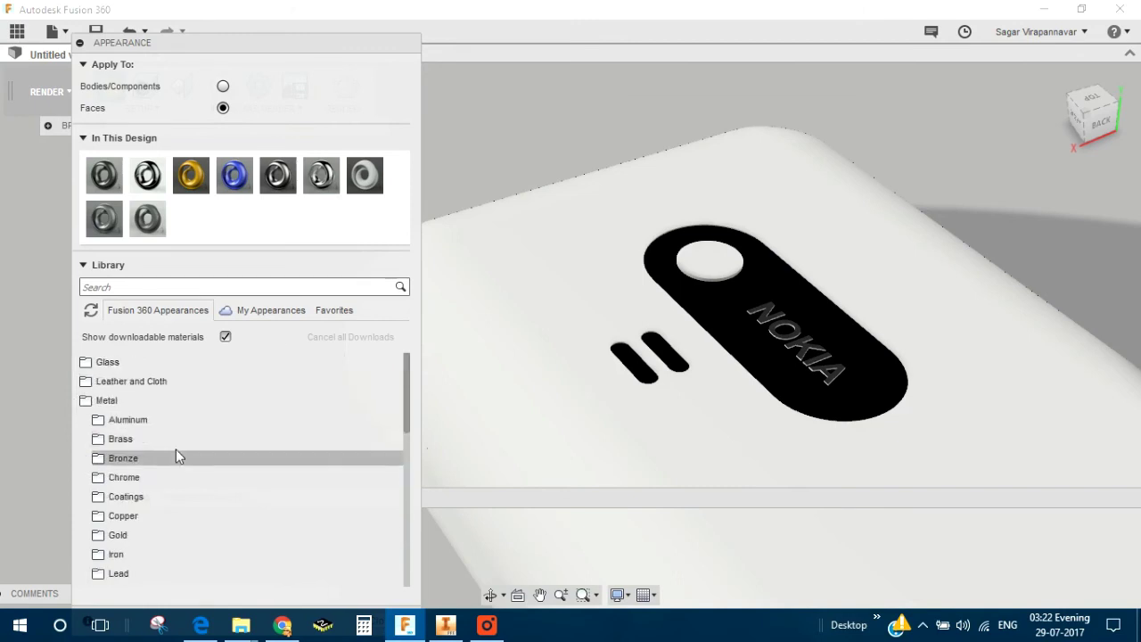
pyautogui.click(107, 362)
pyautogui.click(134, 381)
pyautogui.click(123, 400)
pyautogui.click(149, 402)
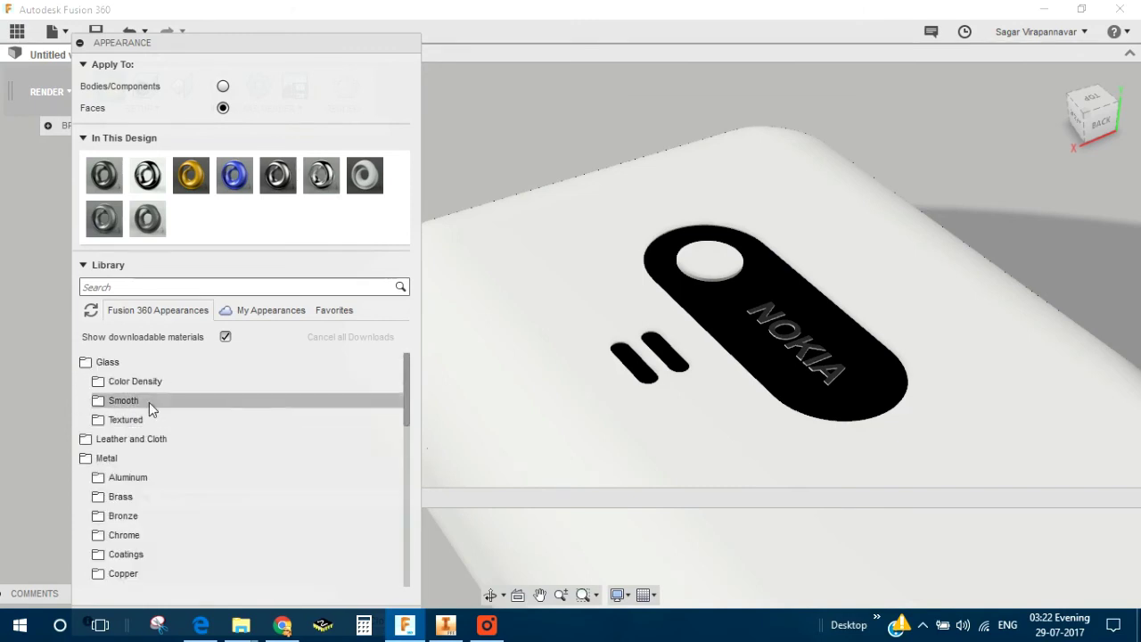
pyautogui.click(147, 380)
pyautogui.scroll(-2, 280, 473)
pyautogui.scroll(2, 310, 497)
pyautogui.scroll(-1, 211, 508)
pyautogui.moveTo(202, 474); pyautogui.dragTo(726, 260)
# Apply a Paint - Enamel Glossy appearance to the keypad's digits, star and hash characters, using the Bodies/Components target.
pyautogui.scroll(-3, 727, 260)
pyautogui.keyDown('shift'); pyautogui.moveTo(847, 308); pyautogui.dragTo(896, 293, button='middle'); pyautogui.keyUp('shift')
pyautogui.scroll(5, 896, 294)
pyautogui.scroll(3, 1107, 258)
pyautogui.scroll(-5, 559, 281)
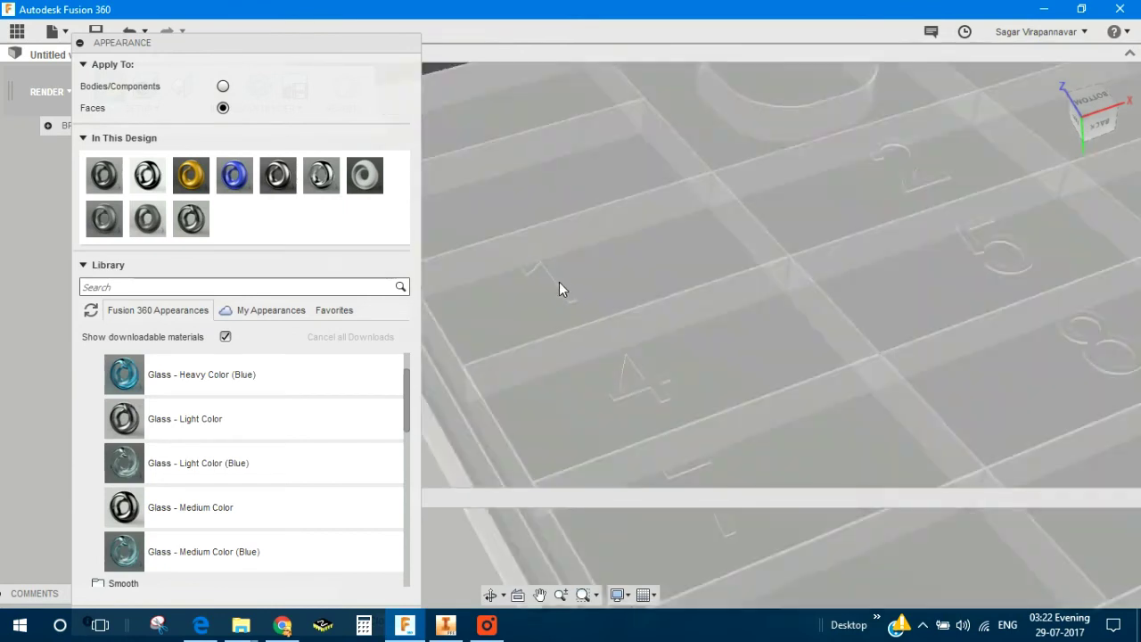
pyautogui.scroll(5, 869, 308)
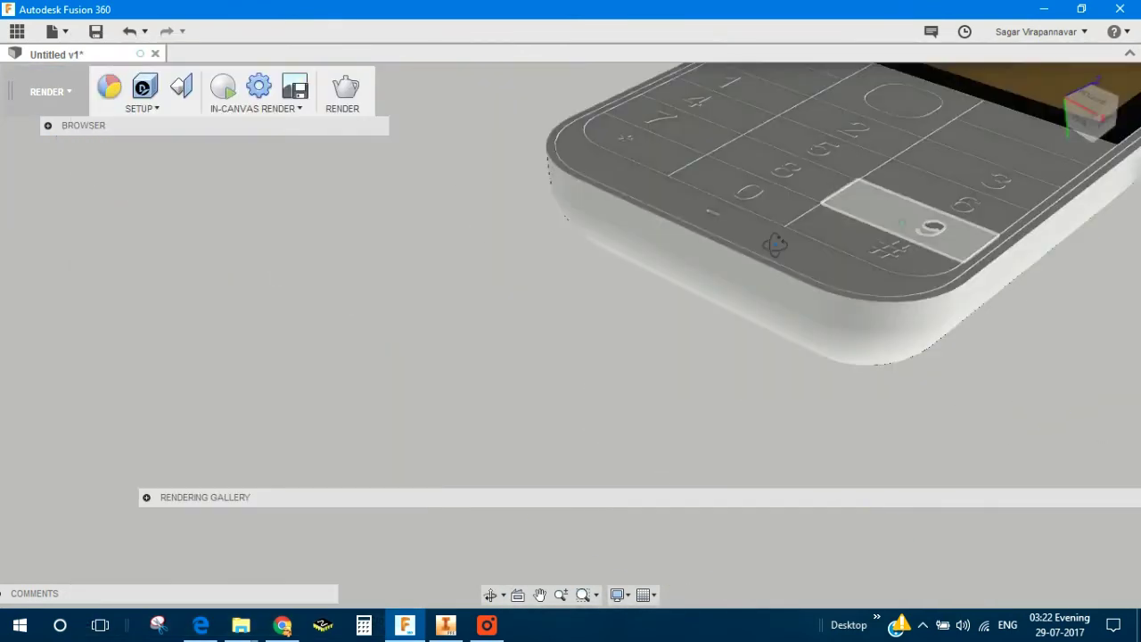
pyautogui.scroll(3, 883, 255)
pyautogui.keyDown('shift'); pyautogui.moveTo(883, 255); pyautogui.dragTo(843, 243, button='middle'); pyautogui.keyUp('shift')
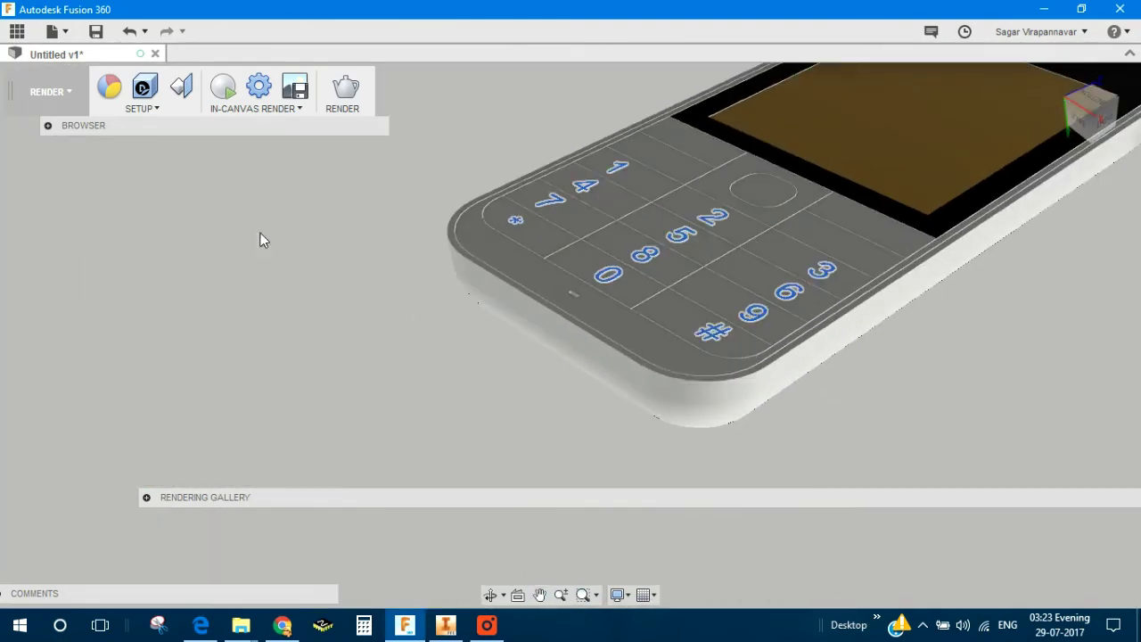
pyautogui.press('a')
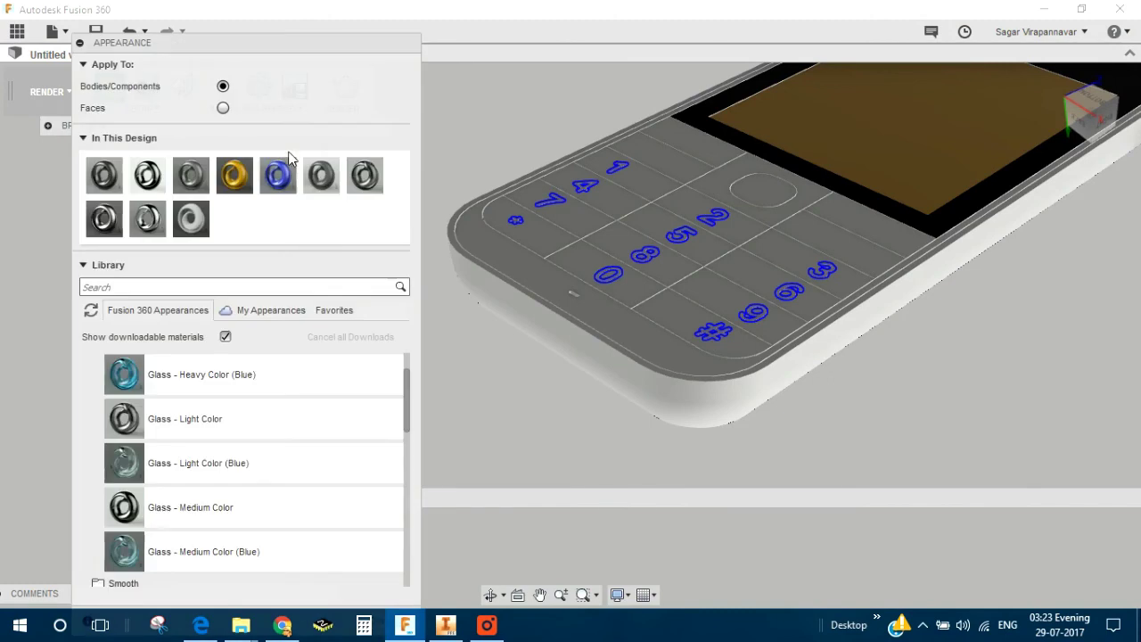
pyautogui.click(188, 420)
pyautogui.click(189, 438)
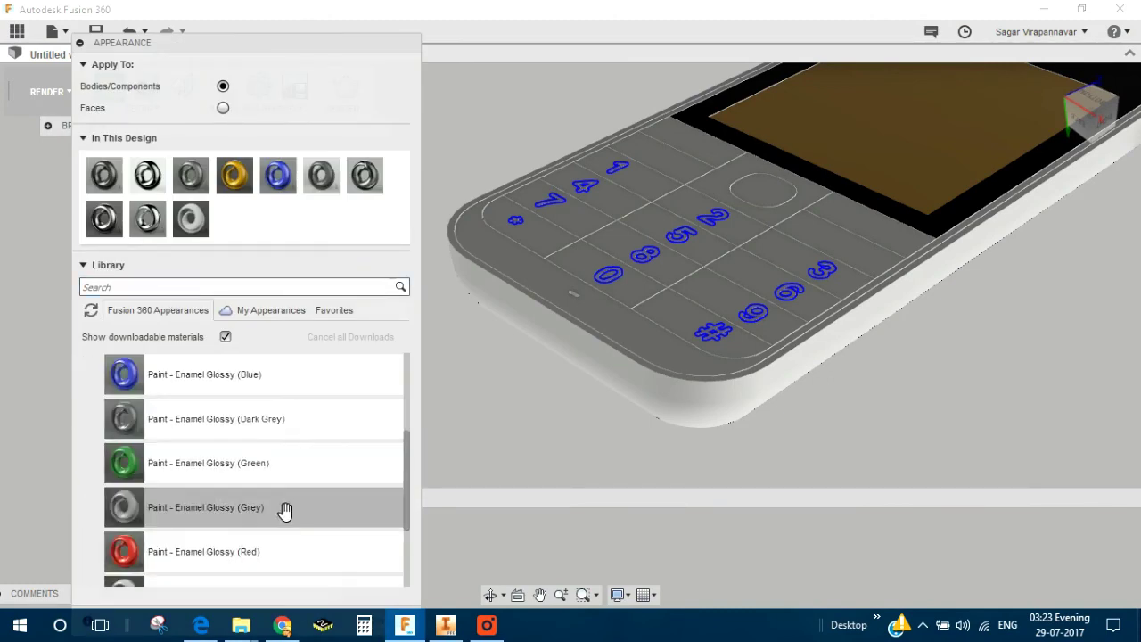
pyautogui.moveTo(280, 509); pyautogui.dragTo(710, 344)
pyautogui.moveTo(617, 290); pyautogui.dragTo(232, 426)
pyautogui.scroll(5, 663, 351)
pyautogui.scroll(1, 194, 559)
pyautogui.moveTo(195, 554); pyautogui.dragTo(521, 416)
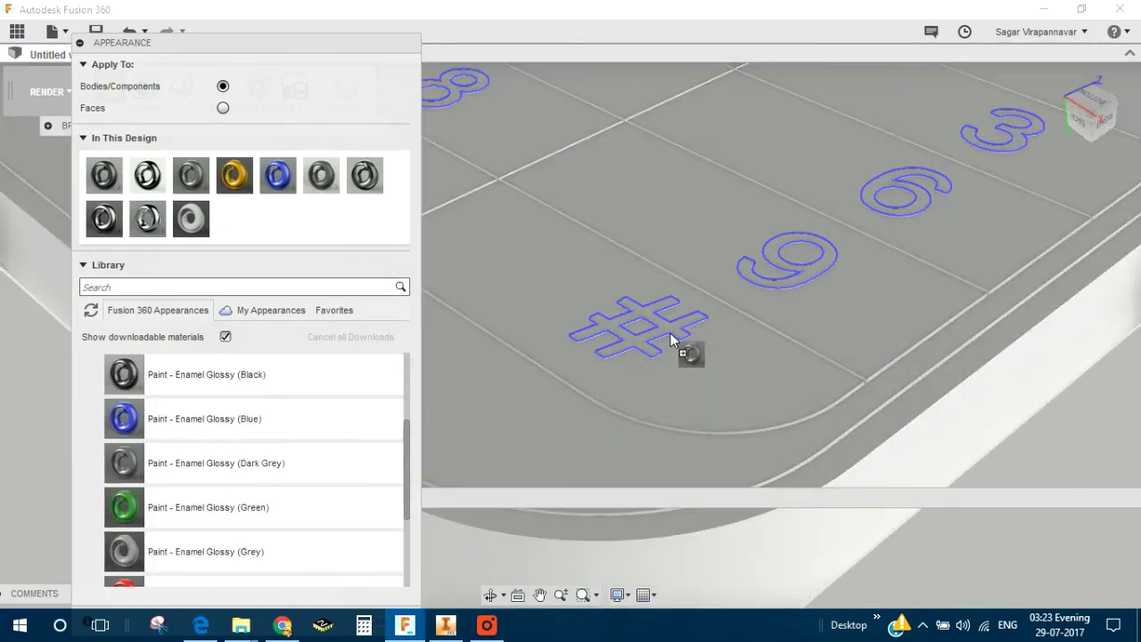
pyautogui.moveTo(670, 335); pyautogui.dragTo(754, 425)
pyautogui.scroll(-5, 754, 425)
pyautogui.click(486, 624)
pyautogui.moveTo(329, 92)
pyautogui.keyDown('shift'); pyautogui.mouseDown(button='middle')
pyautogui.moveTo(698, 486)
pyautogui.moveTo(573, 407)
pyautogui.moveTo(619, 255)
pyautogui.moveTo(348, 78)
pyautogui.mouseUp(button='middle'); pyautogui.keyUp('shift')
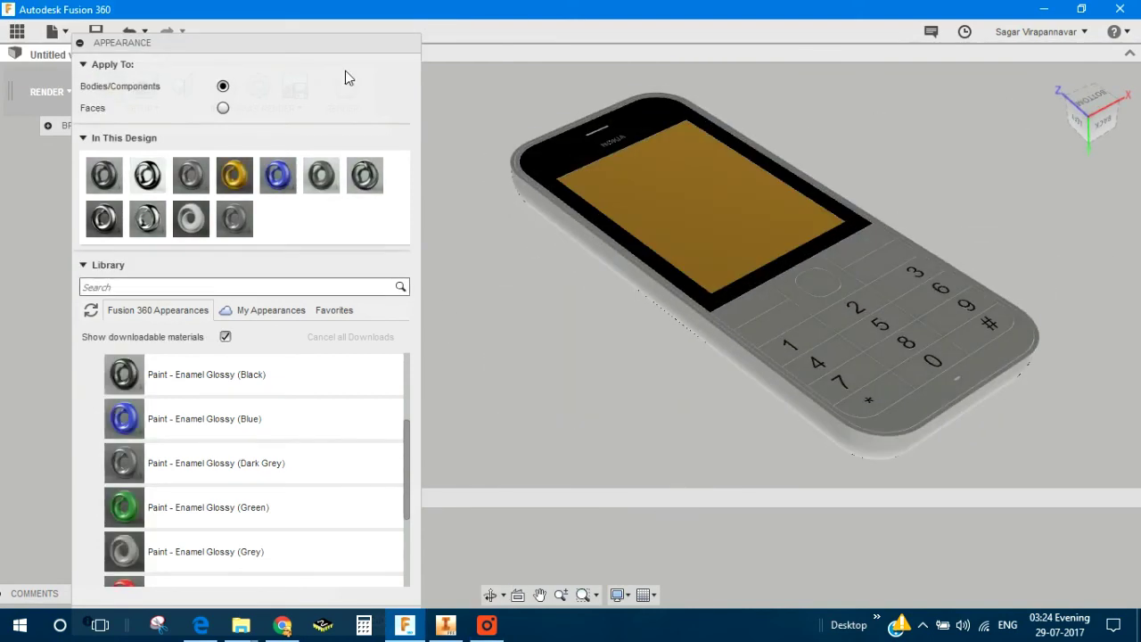
pyautogui.click(79, 42)
pyautogui.click(486, 624)
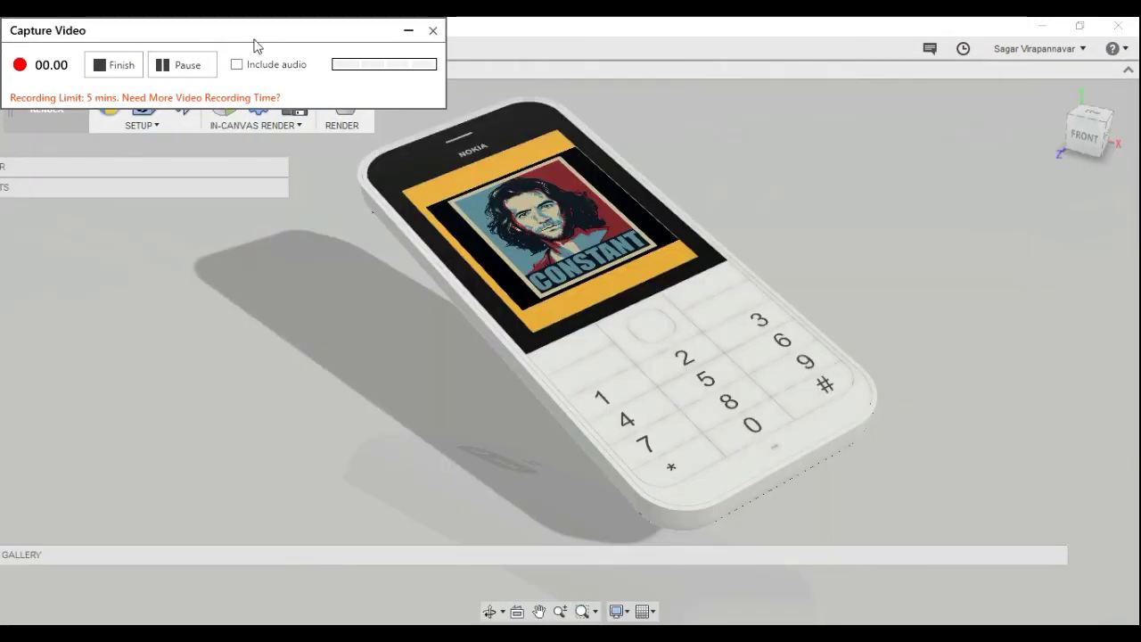
# Run the in-canvas render on the phone's front and back views, and stop the back view's render.
pyautogui.click(256, 125)
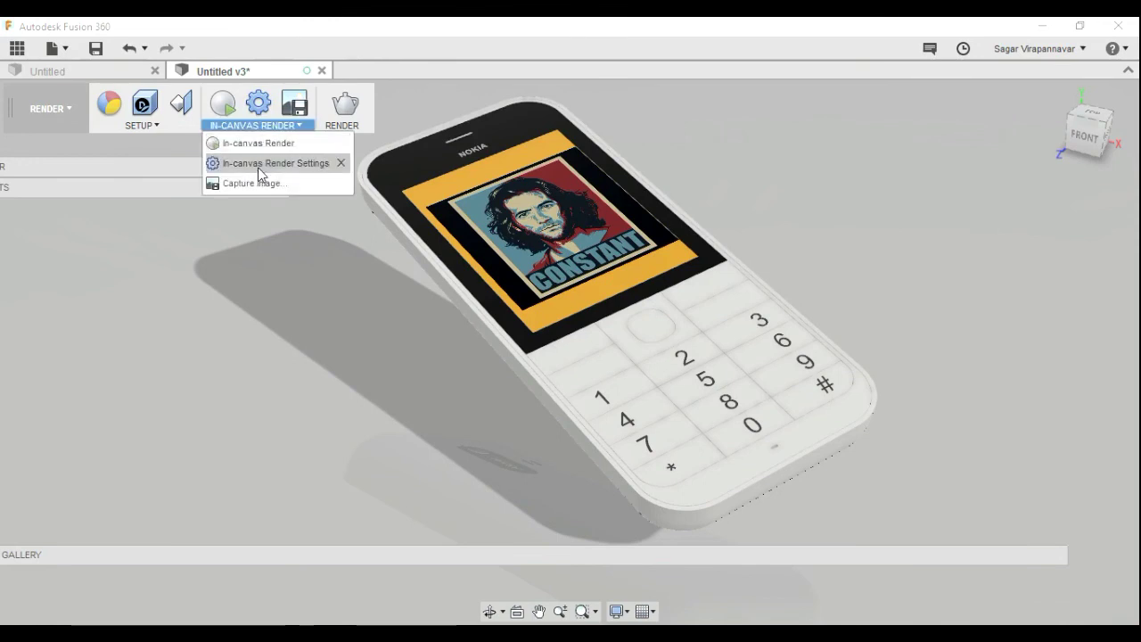
pyautogui.click(261, 142)
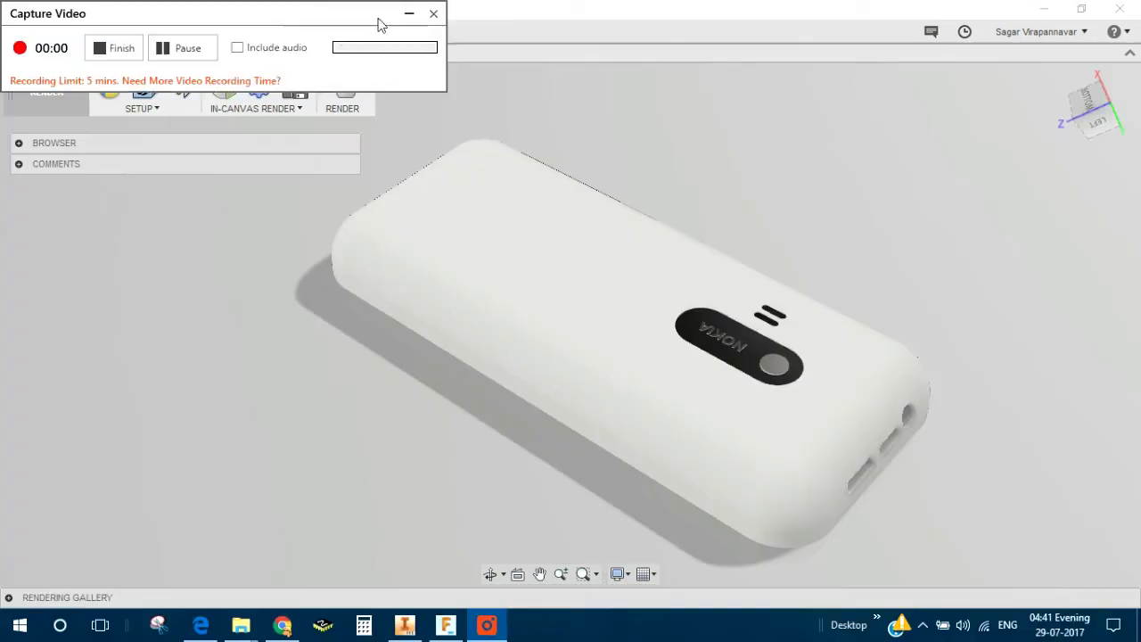
pyautogui.click(257, 124)
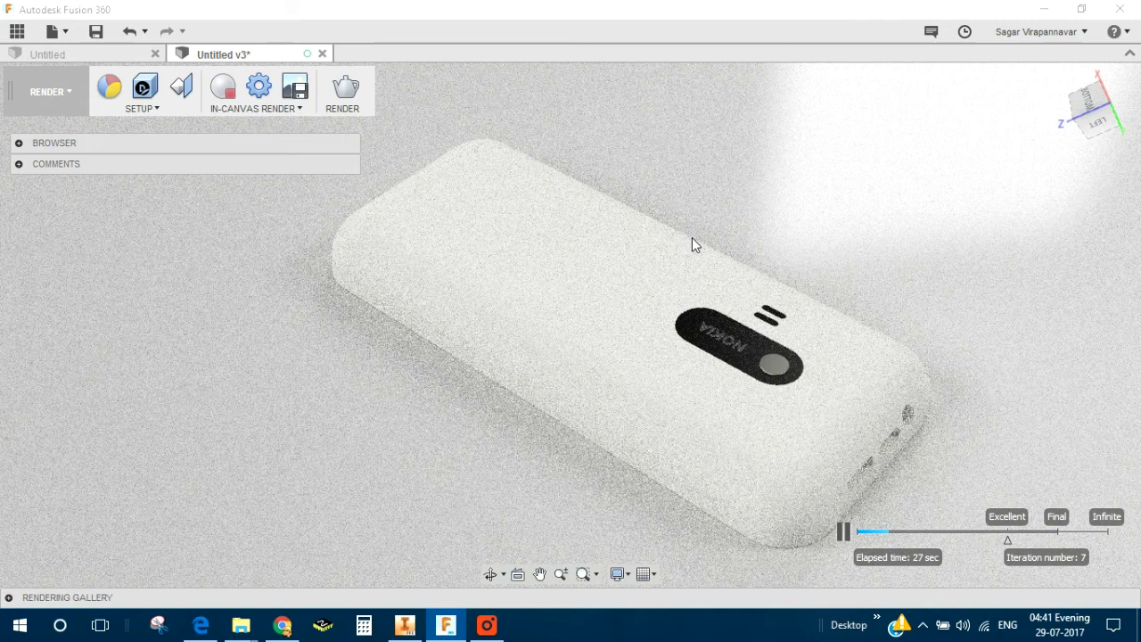
pyautogui.click(223, 87)
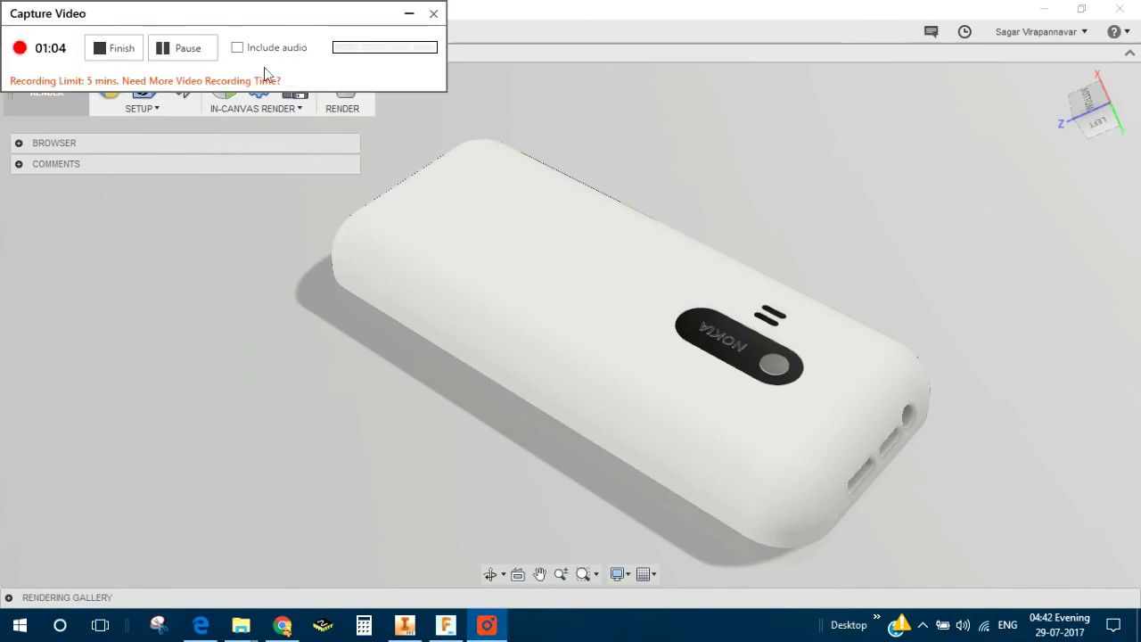